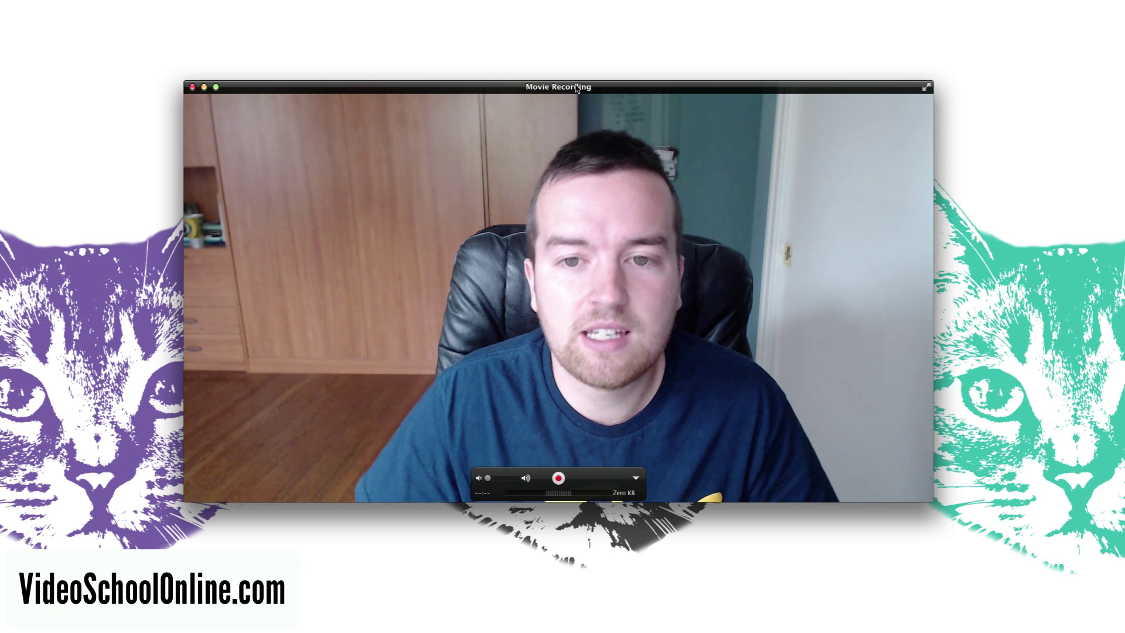
Step: Shift the Movie Recording preview window left, then lower, then back up near the top of the screen
drag(577, 88, 543, 97)
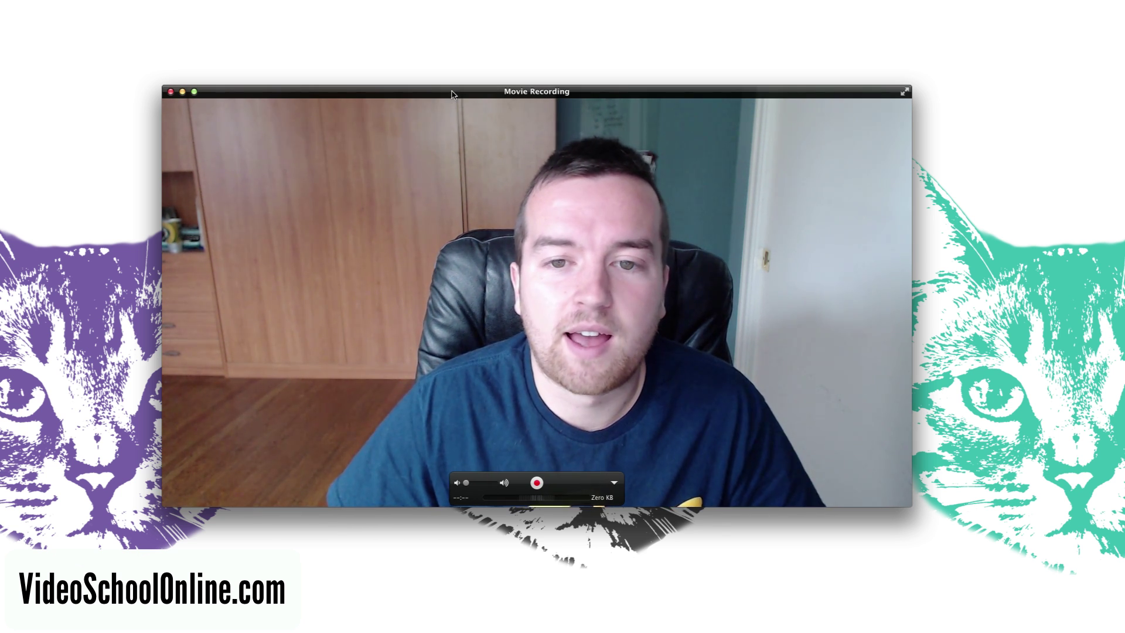
drag(451, 94, 433, 156)
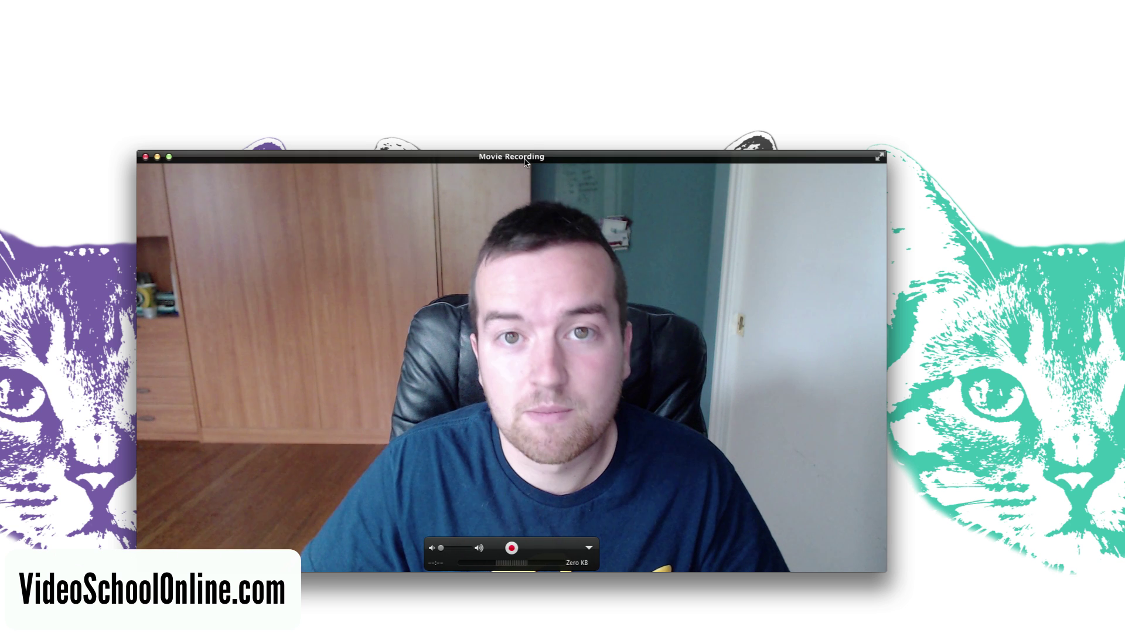
drag(527, 157, 551, 94)
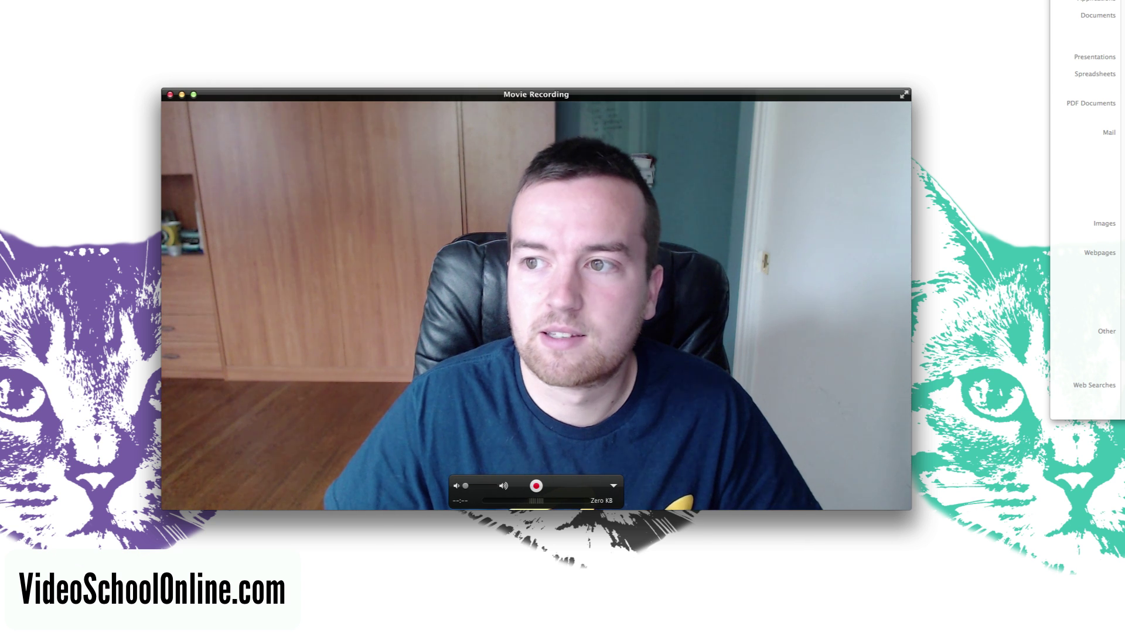
Step: Launch Logitech Camera Settings and place its Webcam C920 dialog beside the Movie Recording preview
key(Return)
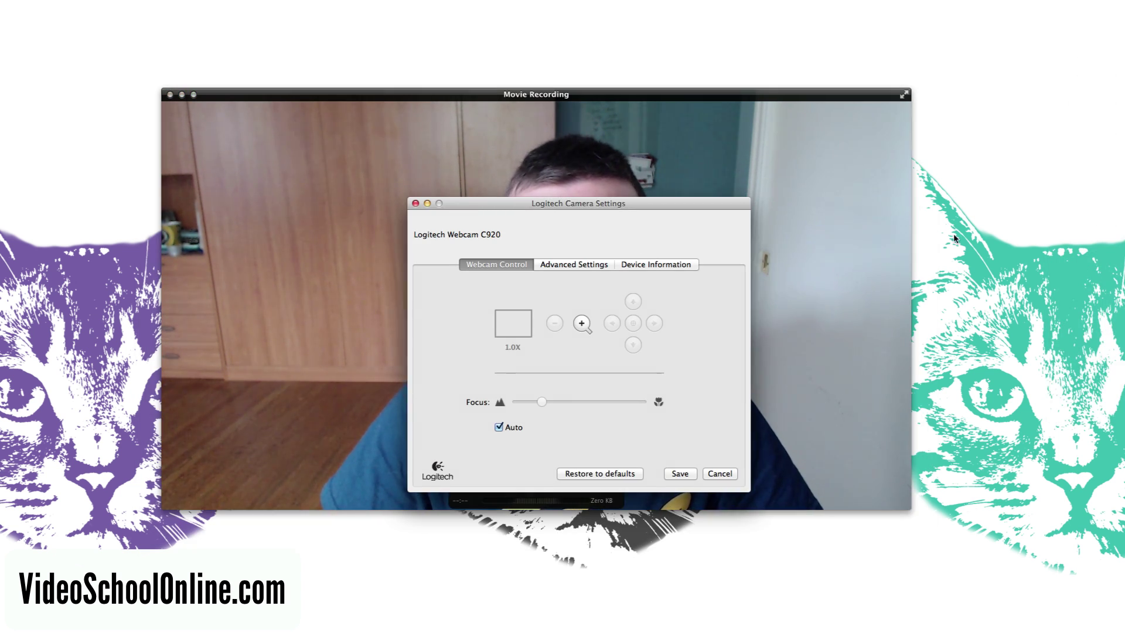
drag(525, 206, 846, 185)
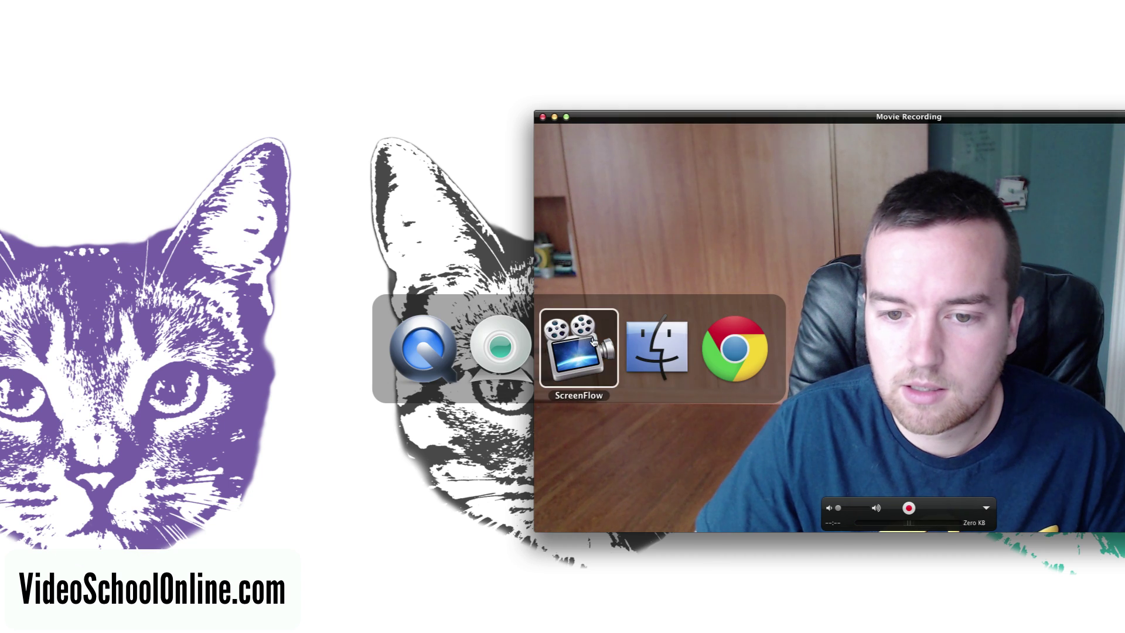
click(509, 346)
drag(796, 188, 247, 160)
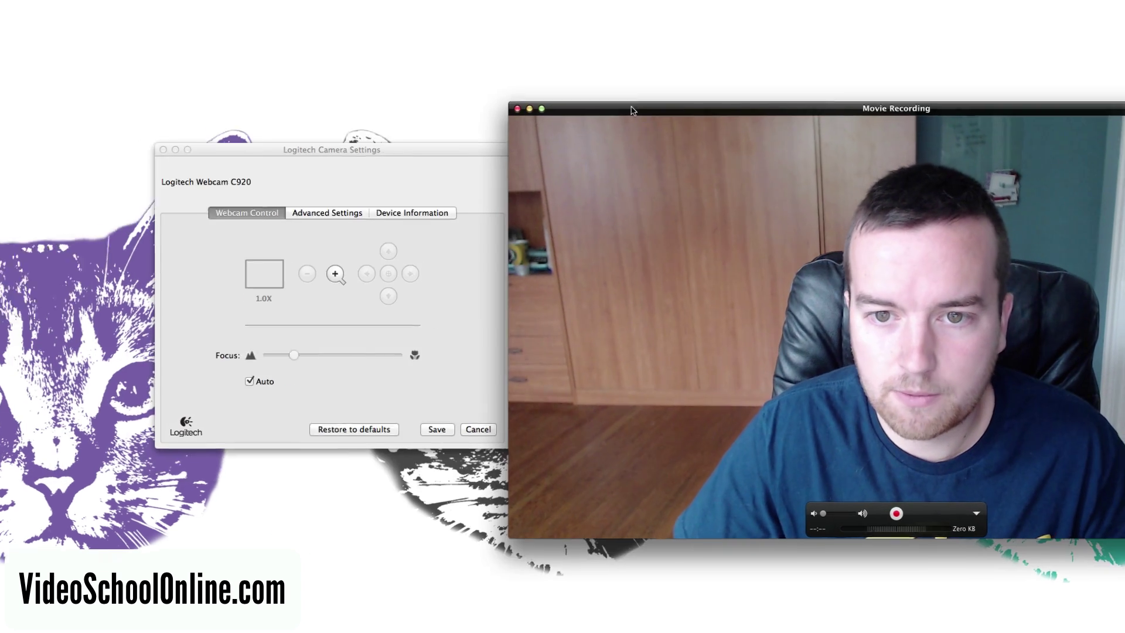
drag(590, 112, 447, 102)
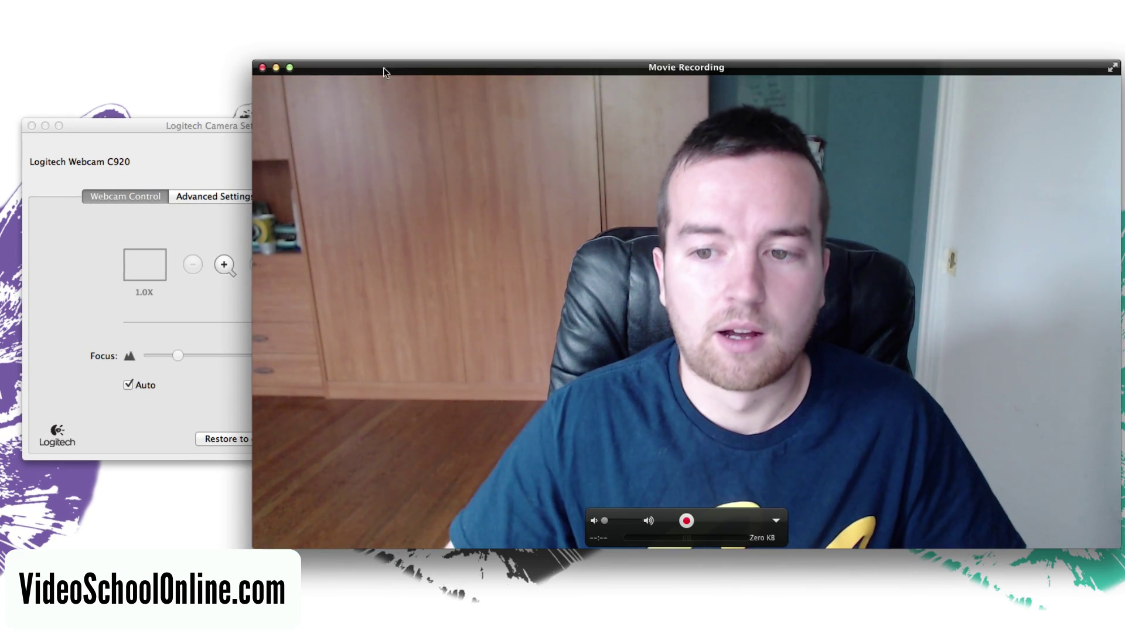
Step: Raise the C920 settings dialog above the Movie Recording preview window
click(178, 132)
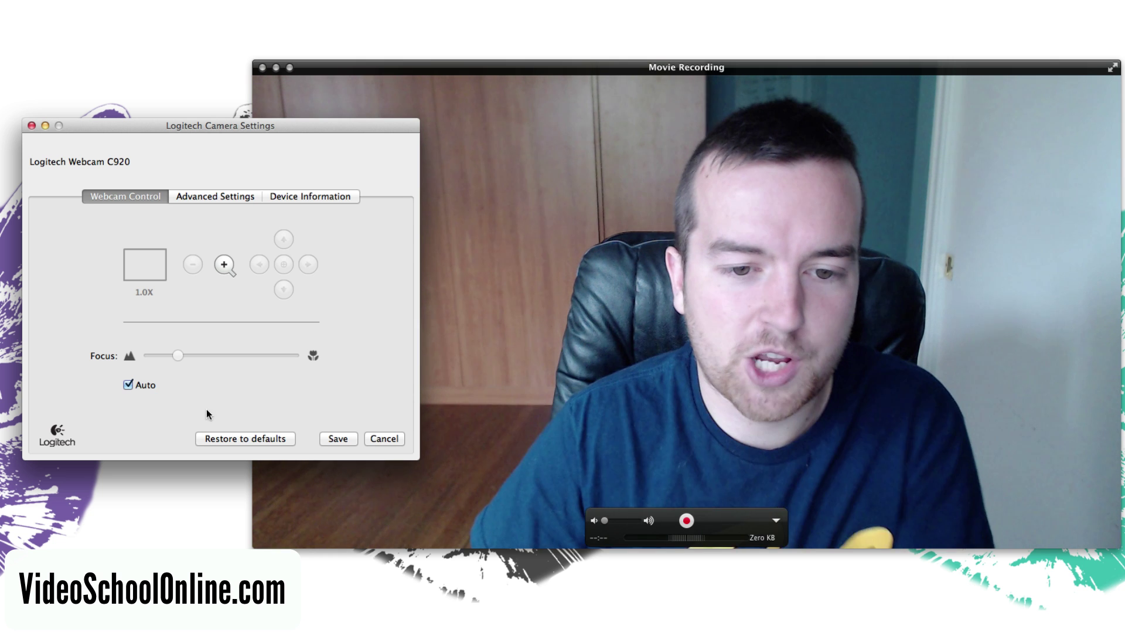
Step: Disable Auto focus, test close focus, then set the manual Focus slider to its far end
click(127, 385)
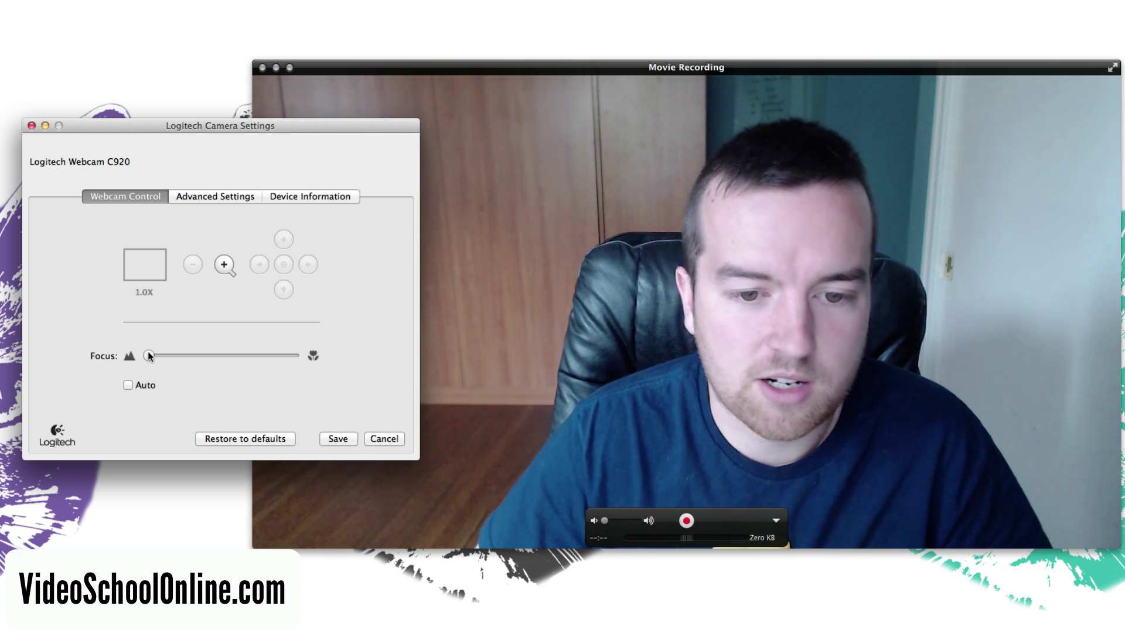
drag(162, 355, 229, 357)
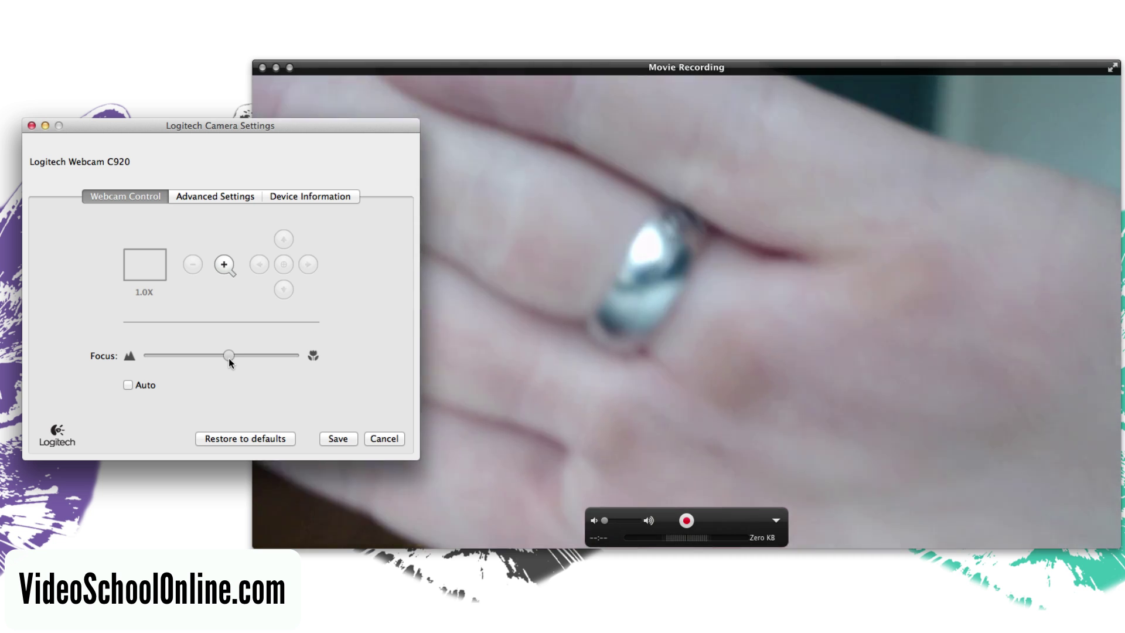
drag(229, 359, 158, 360)
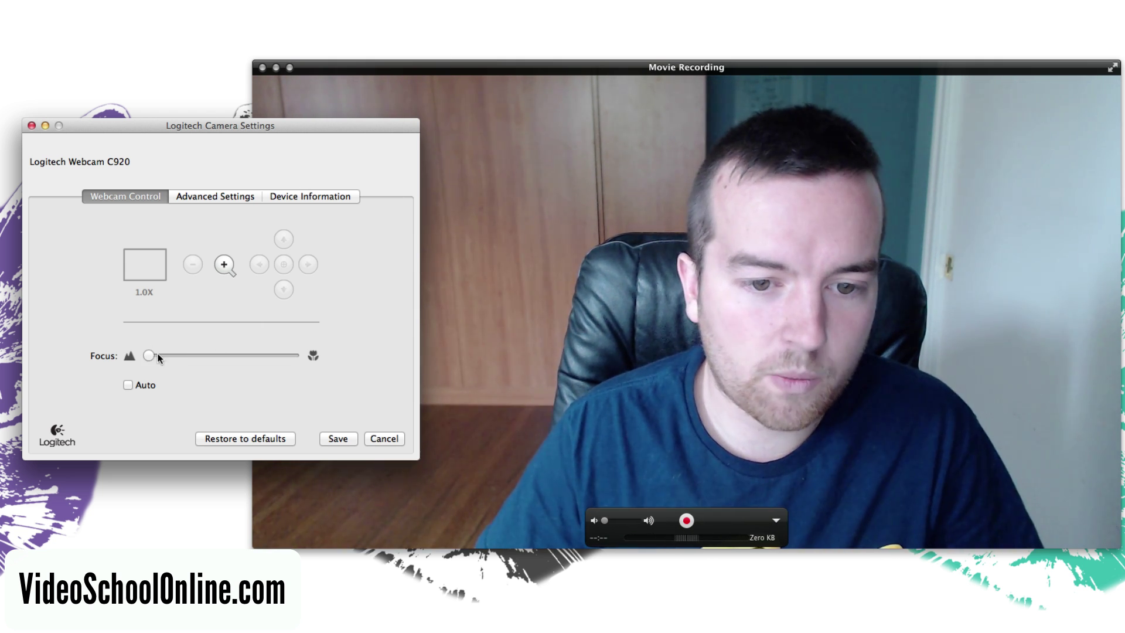
Step: Try 1.4X zoom with panning, return to 1.0X, and switch to Advanced Settings
click(225, 266)
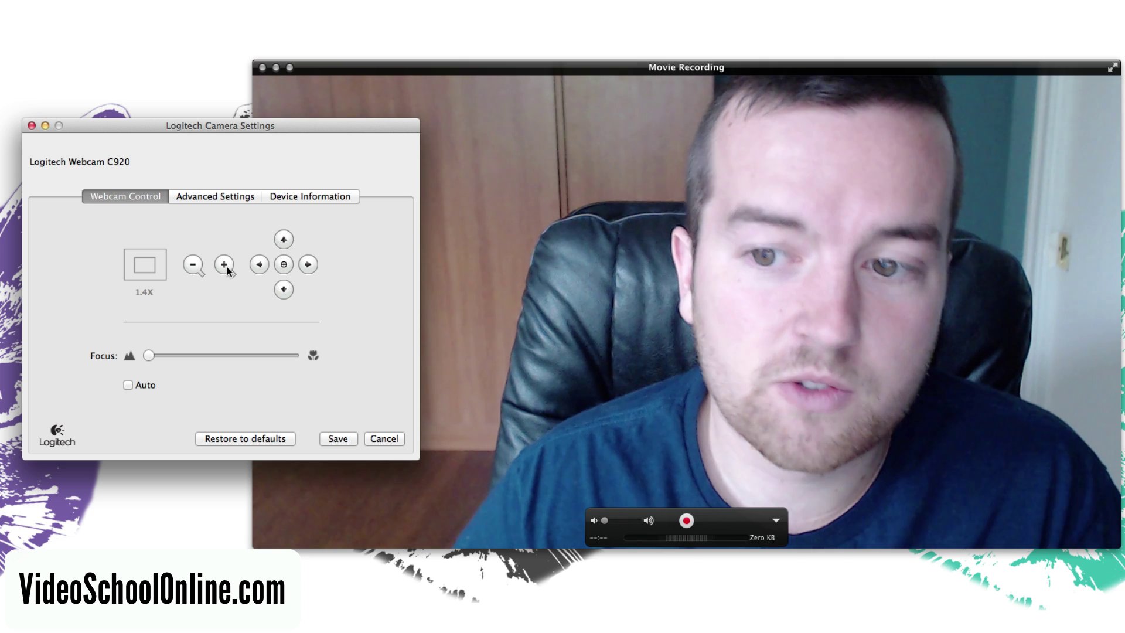
click(282, 239)
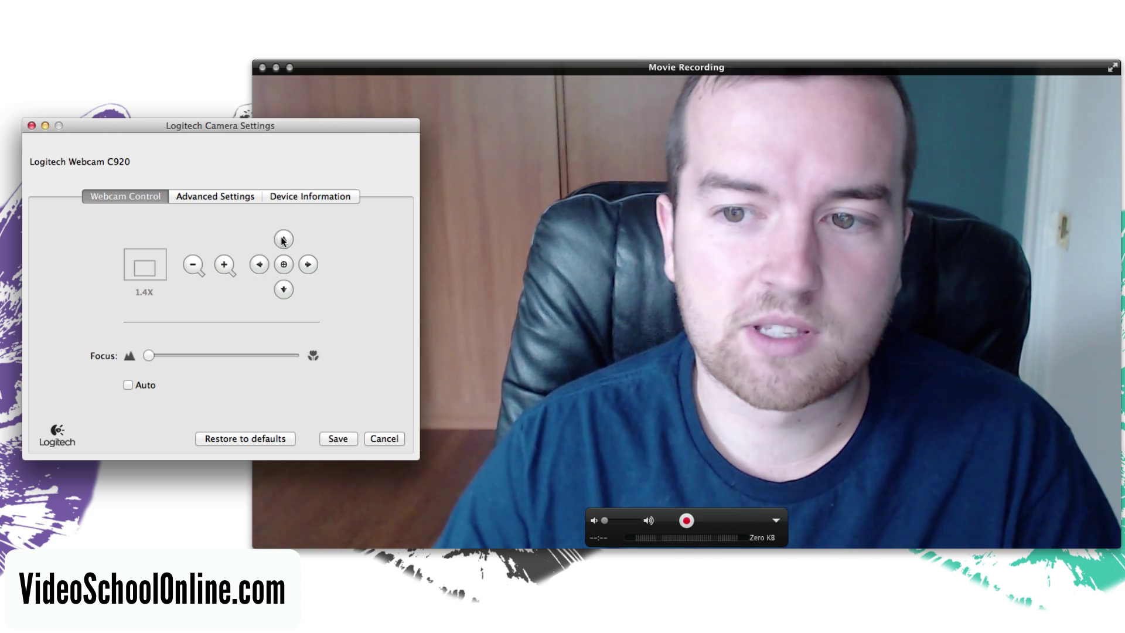
click(283, 290)
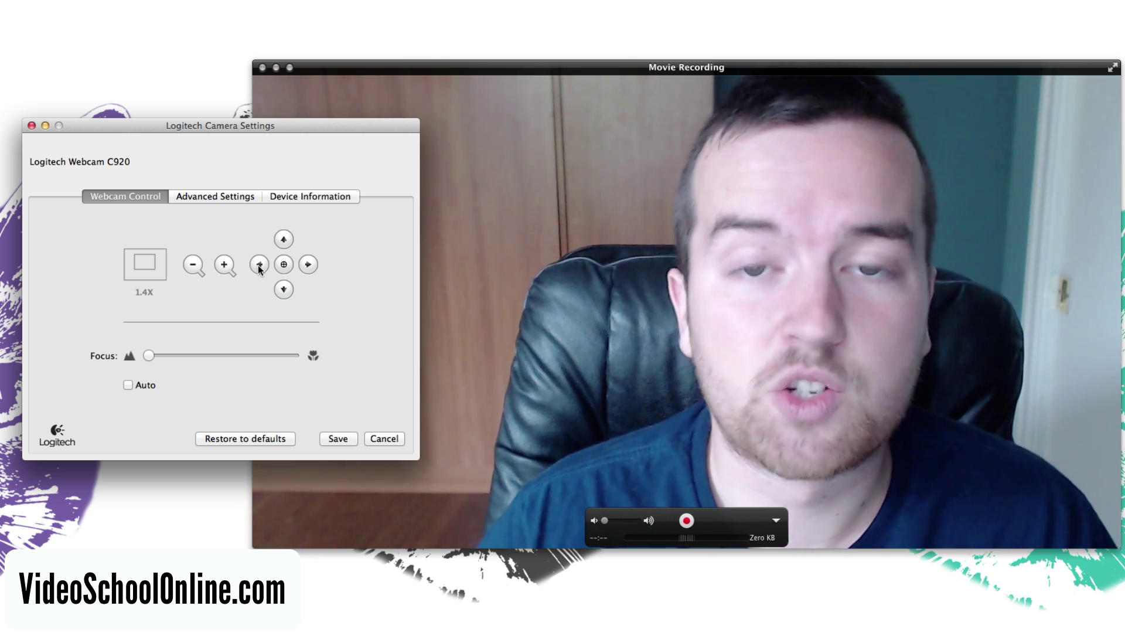
click(193, 265)
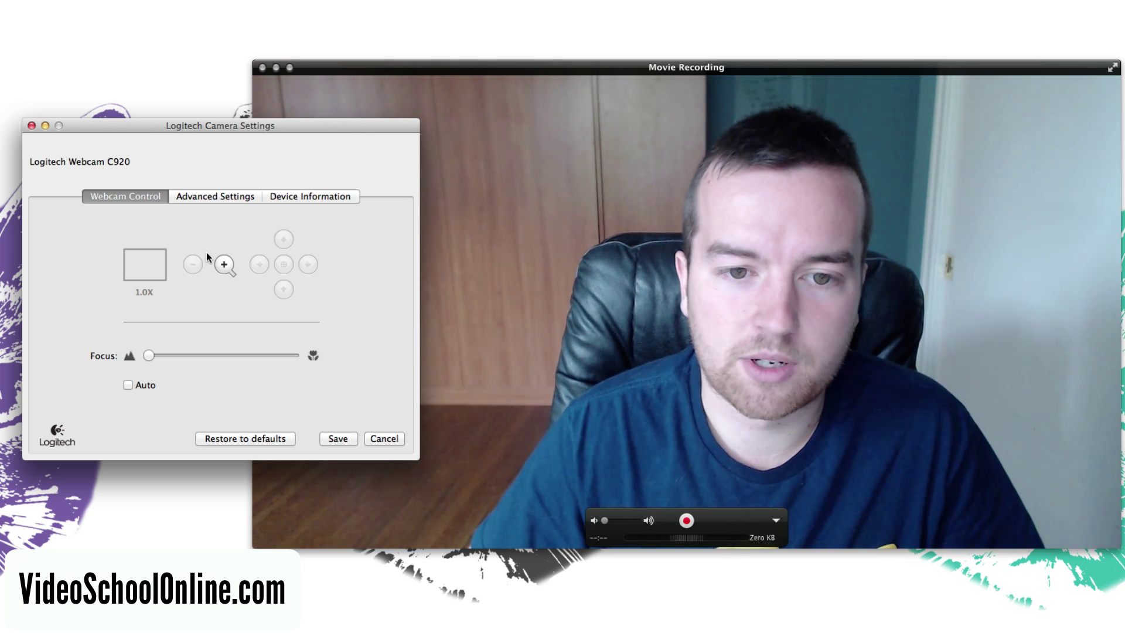
click(246, 196)
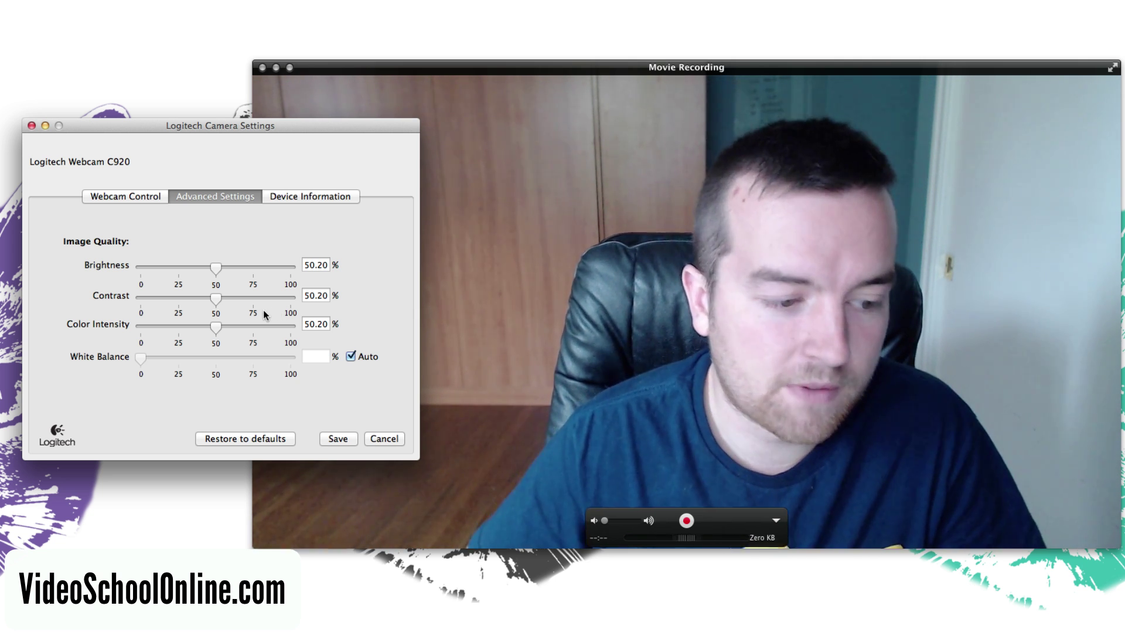
Step: Set brightness to 45.49% and contrast to 60.39%, and sharply lower colour intensity
mouse_move(216, 268)
mouse_down()
mouse_move(193, 265)
mouse_move(227, 271)
mouse_move(192, 271)
mouse_move(249, 270)
mouse_move(212, 269)
mouse_up()
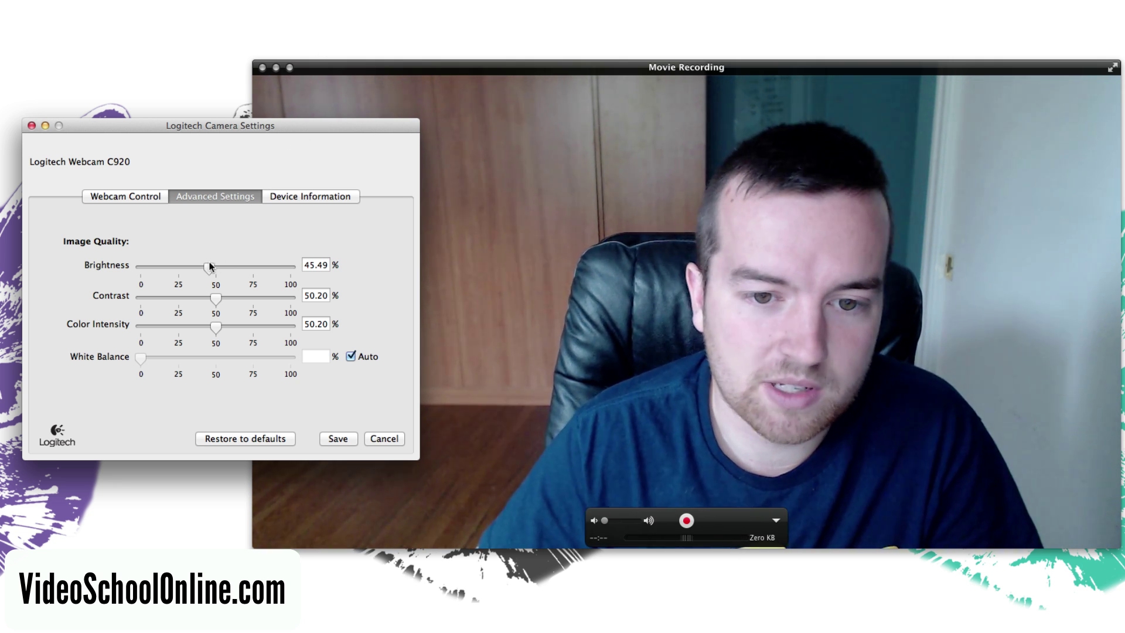
mouse_move(218, 291)
mouse_down()
mouse_move(243, 297)
mouse_move(199, 299)
mouse_move(231, 301)
mouse_up()
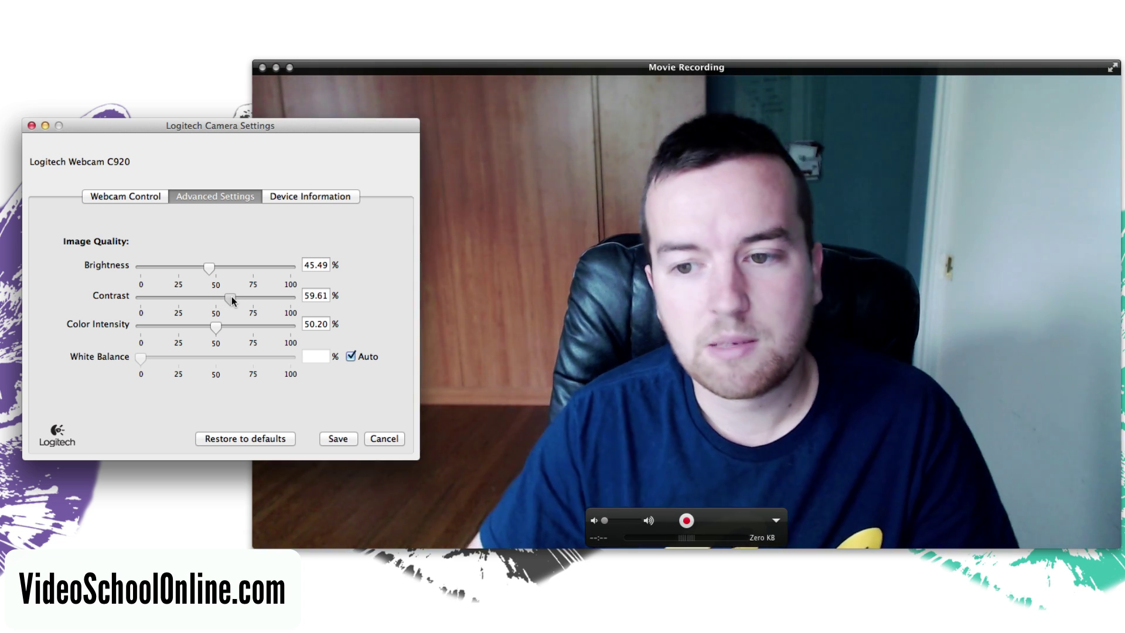
drag(231, 296, 233, 296)
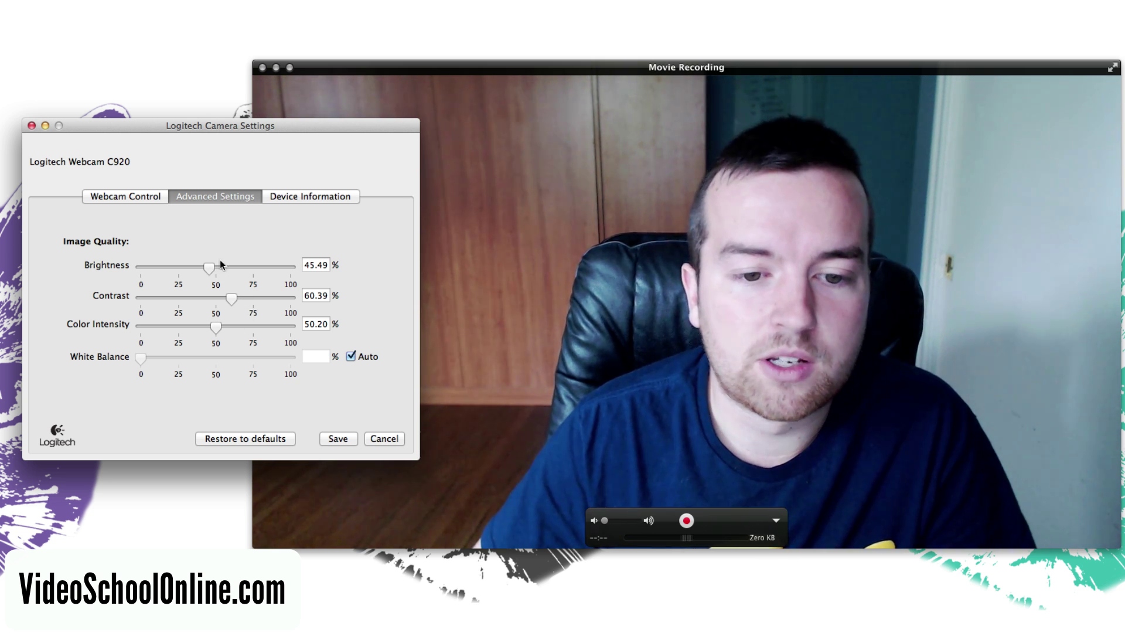
drag(216, 327, 104, 330)
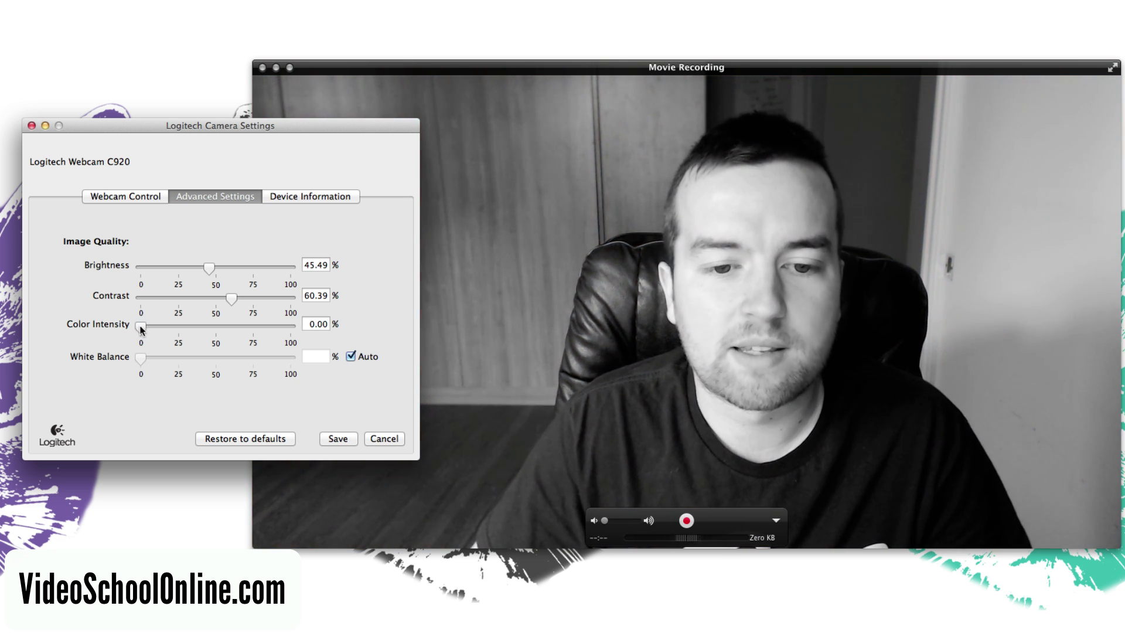
Step: Drop colour intensity to 0 for greyscale and nudge brightness down to 42.35%
mouse_move(140, 326)
mouse_down()
mouse_move(240, 329)
mouse_move(129, 333)
mouse_up()
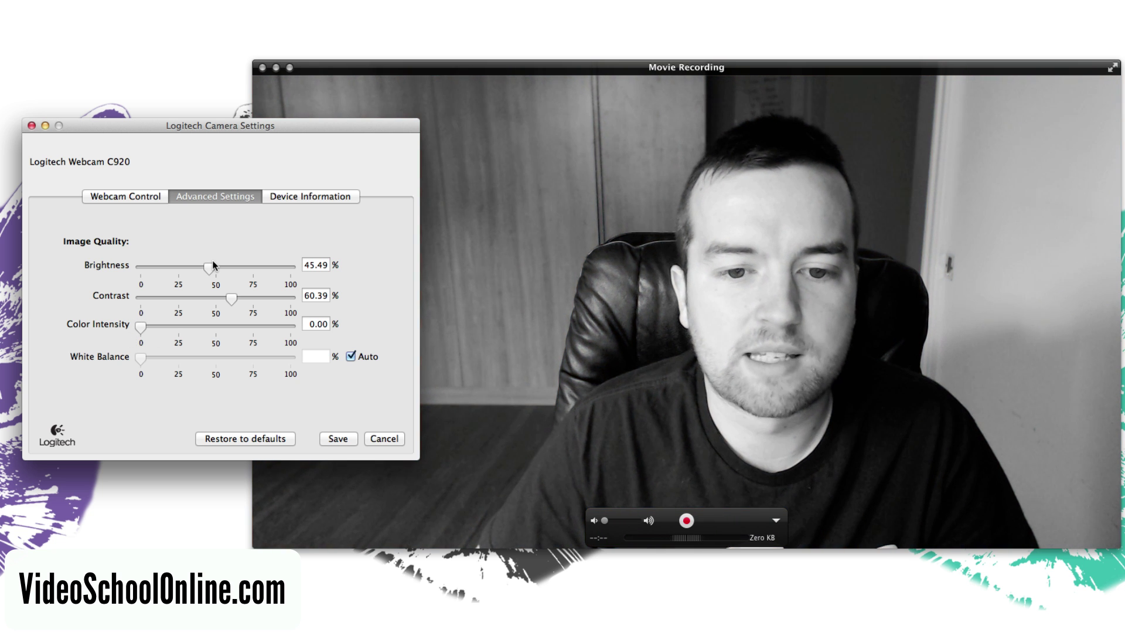
drag(213, 261, 206, 261)
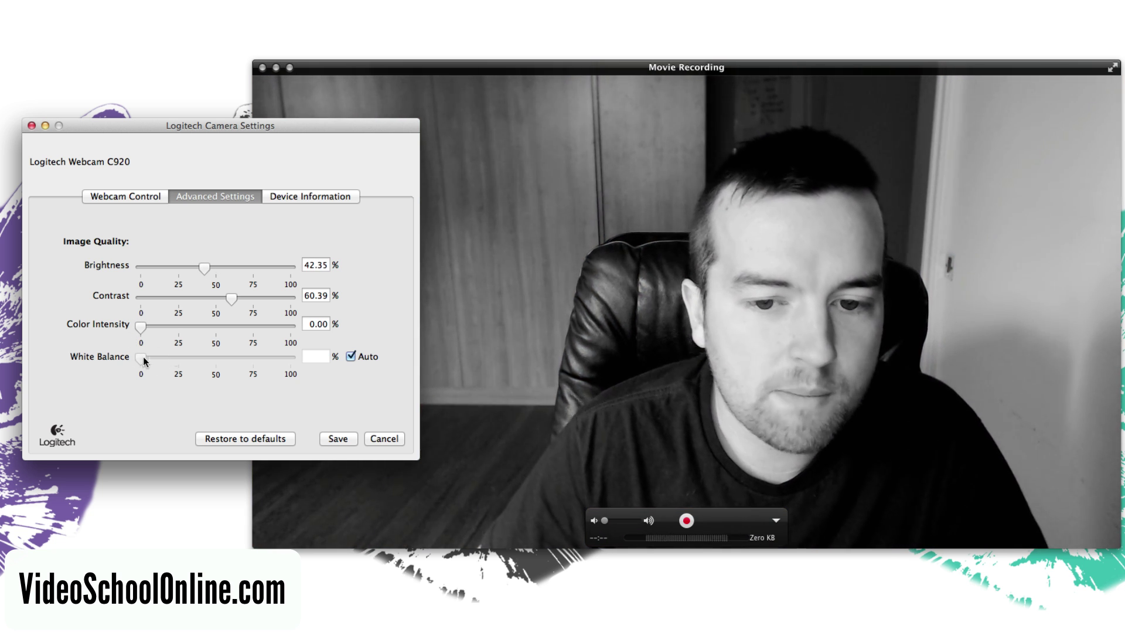
Step: Make white balance manual, restore colour intensity to 50.20%, and raise white balance
click(350, 356)
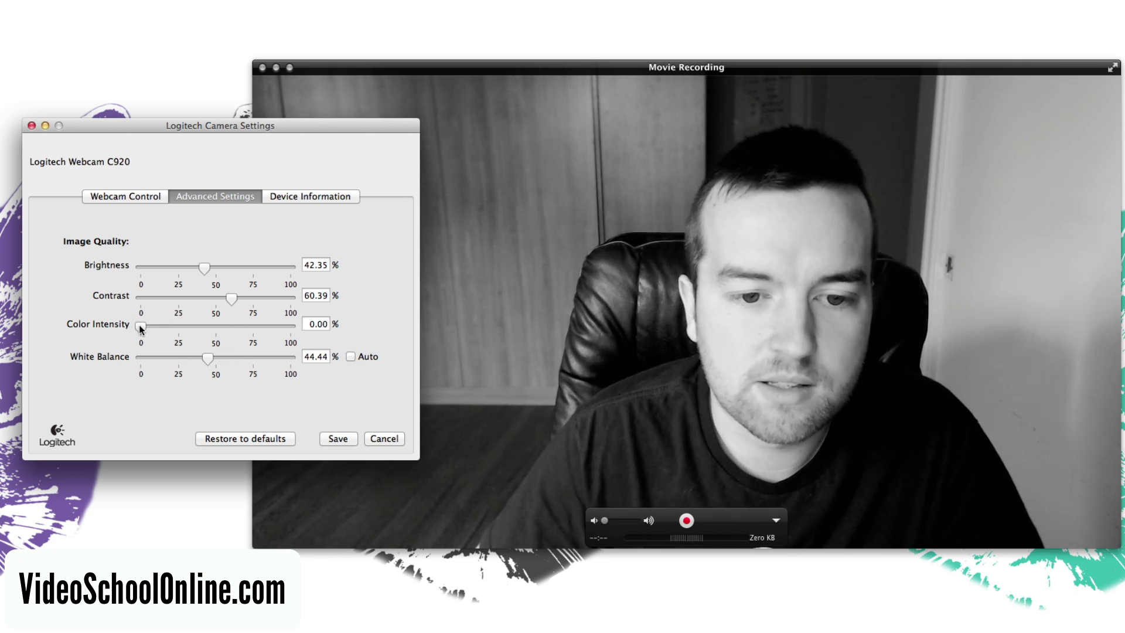
drag(142, 325, 214, 329)
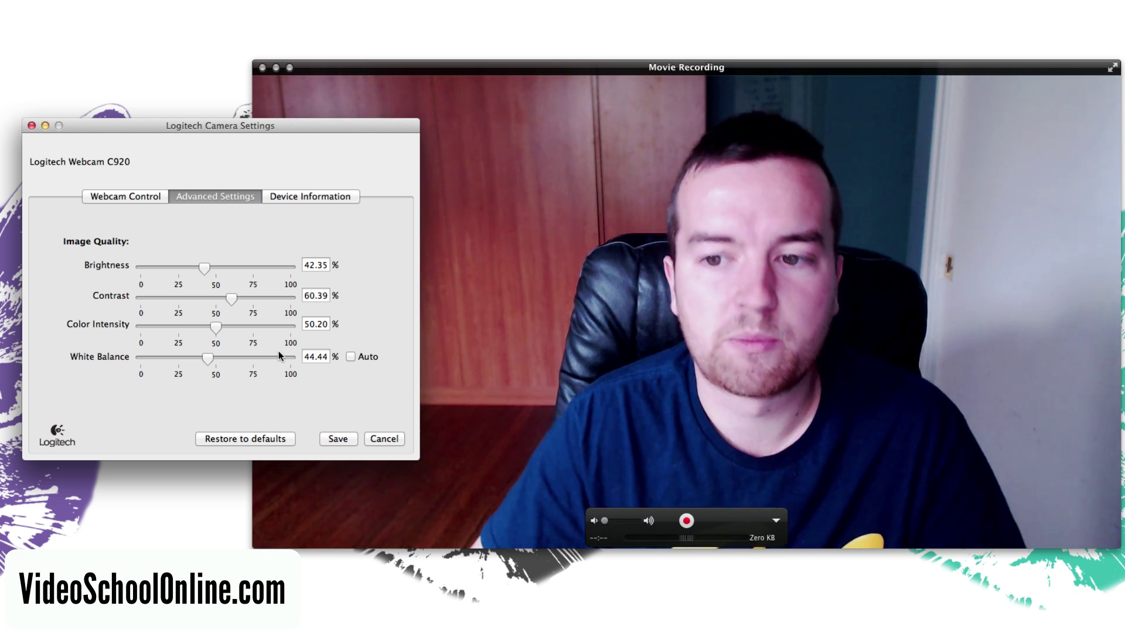
drag(206, 359, 229, 364)
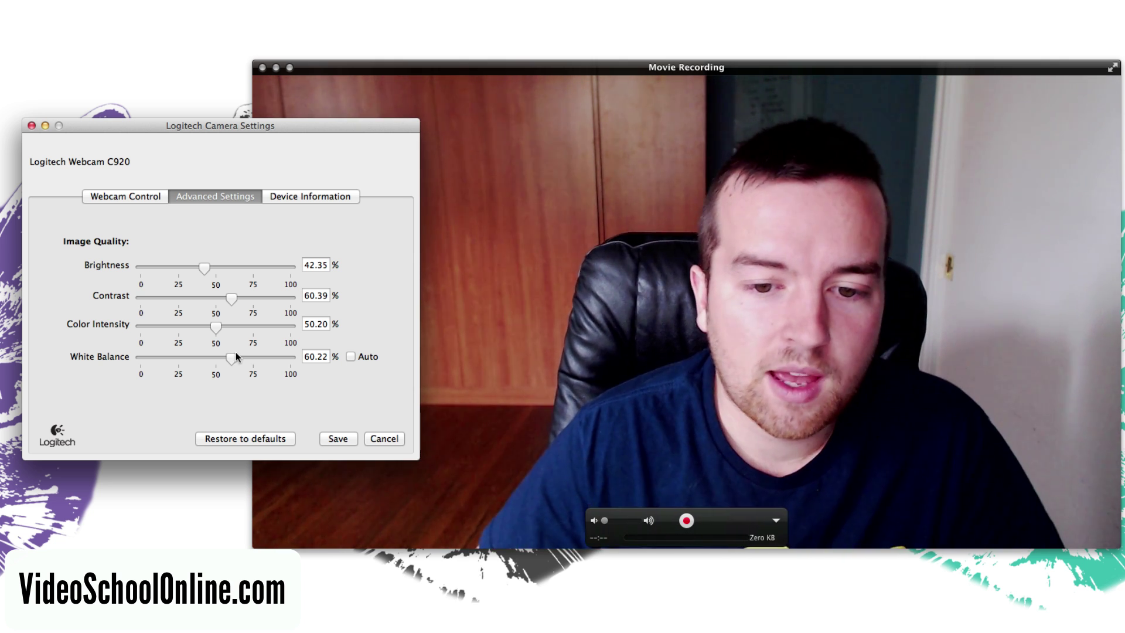
Step: Re-set manual white balance to 56.00% and ease contrast down to 54.90%
click(351, 357)
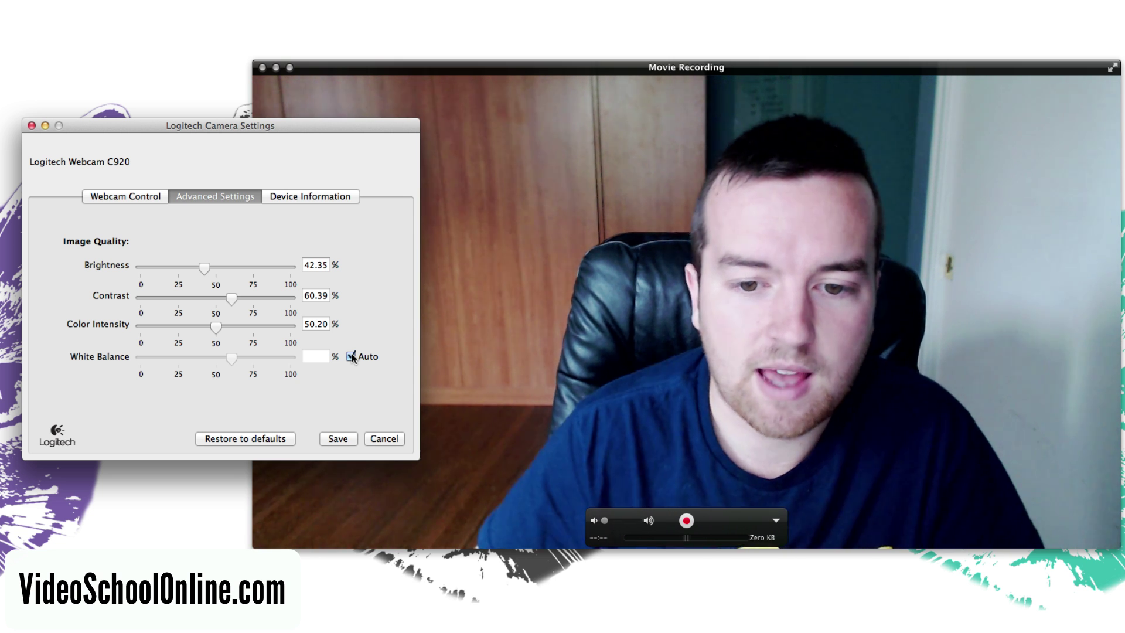
click(351, 357)
drag(202, 357, 226, 364)
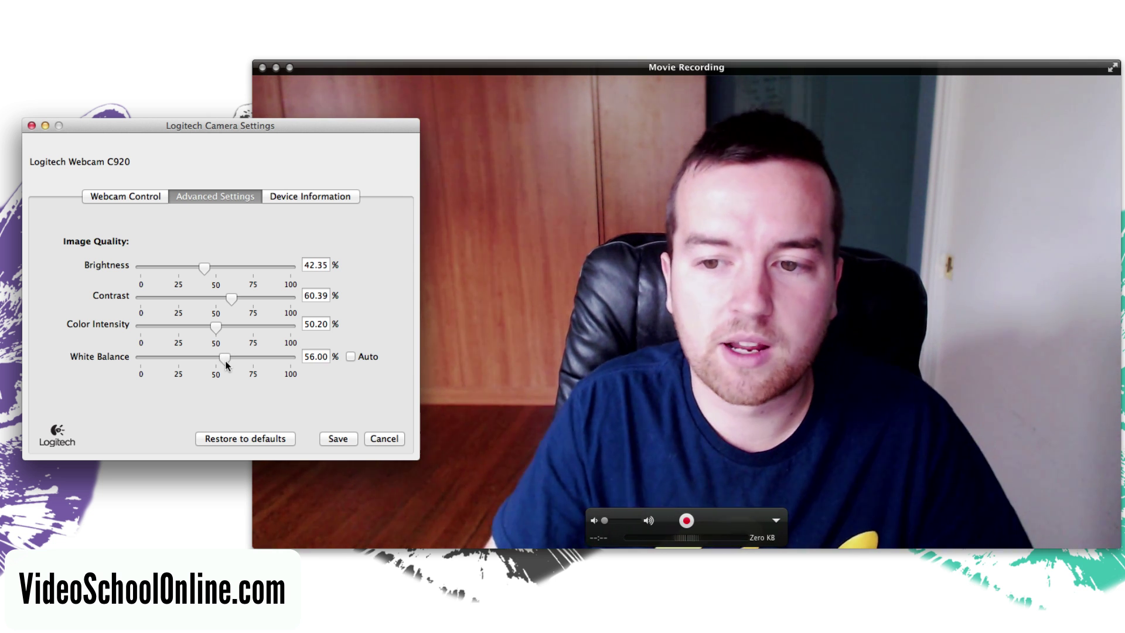
drag(231, 297, 226, 298)
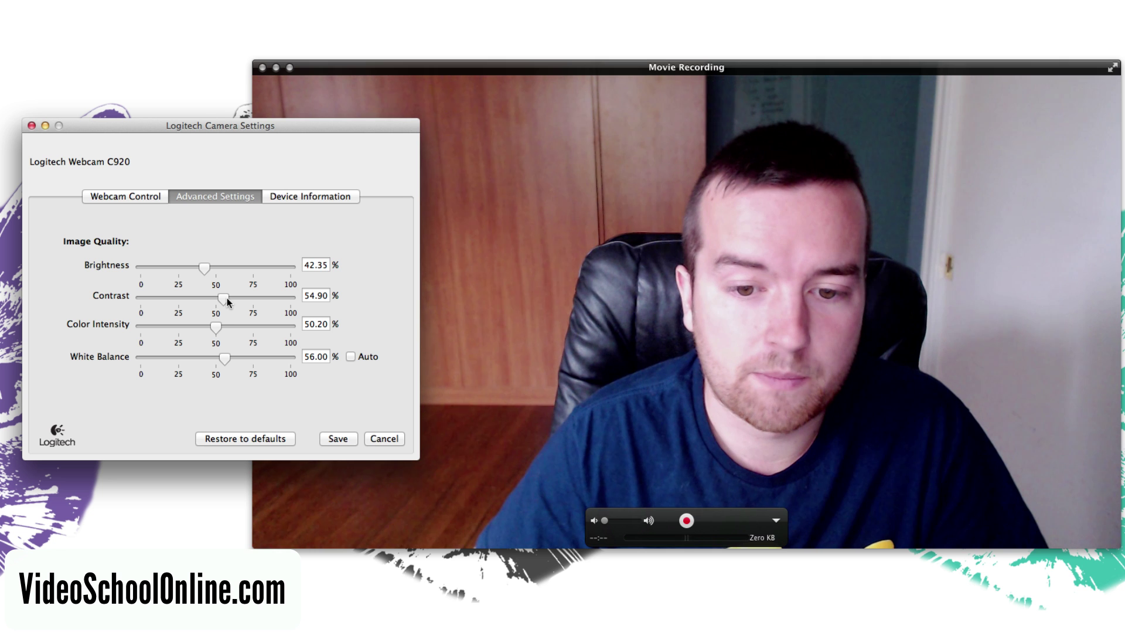
Step: Save the tuned C920 settings, check Device Information, then go back to Webcam Control
click(343, 438)
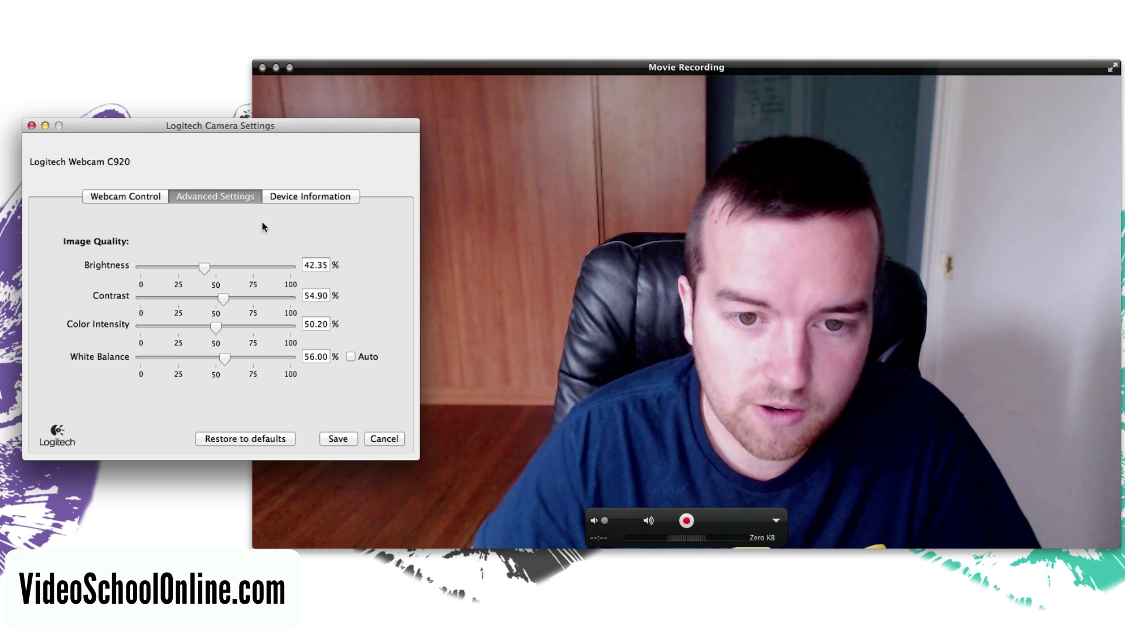
click(295, 195)
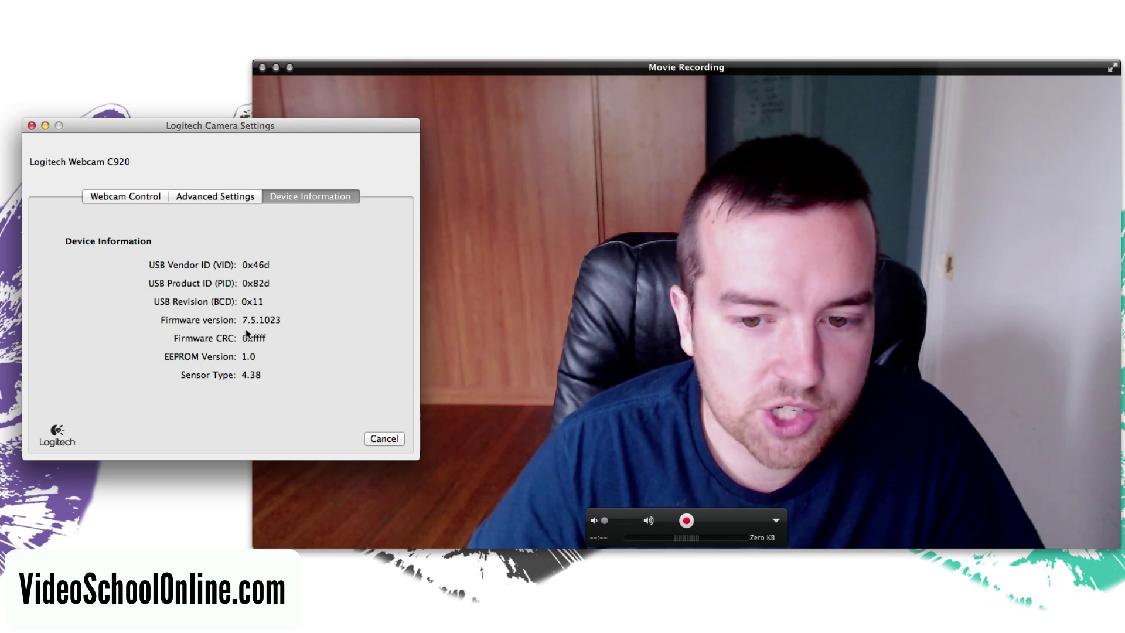
click(132, 197)
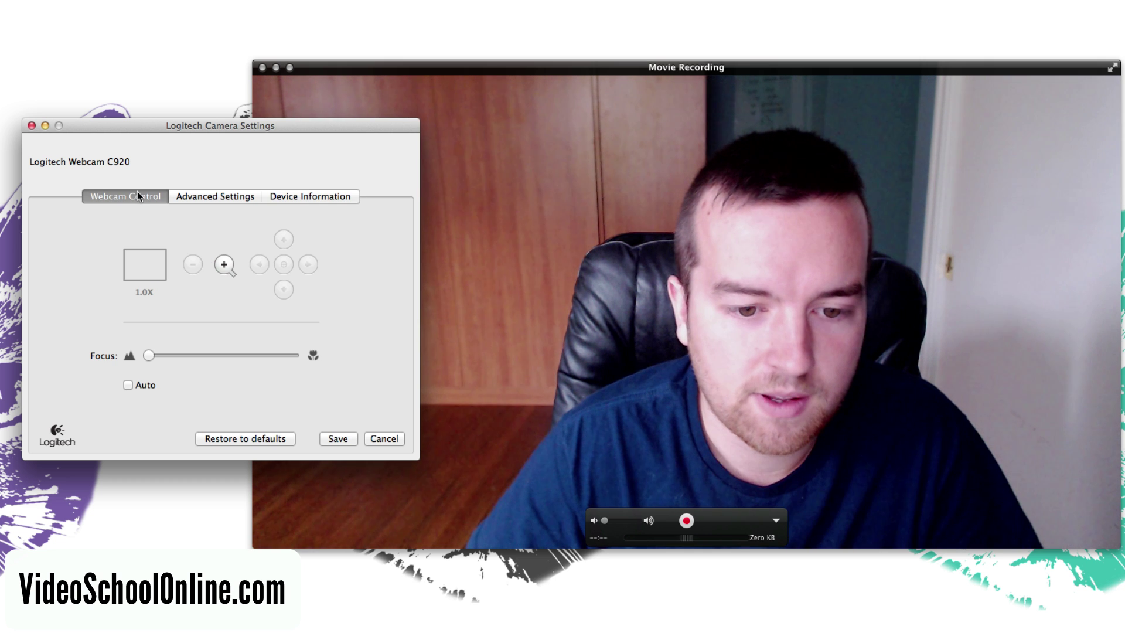